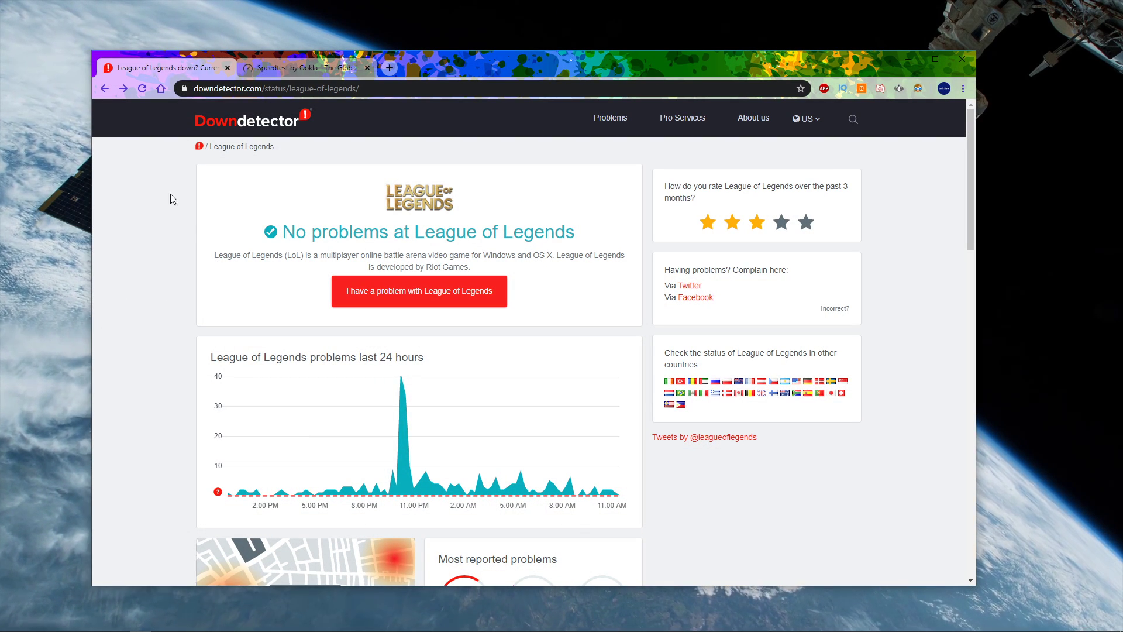
pyautogui.scroll(-1, 143, 220)
pyautogui.scroll(-1, 130, 284)
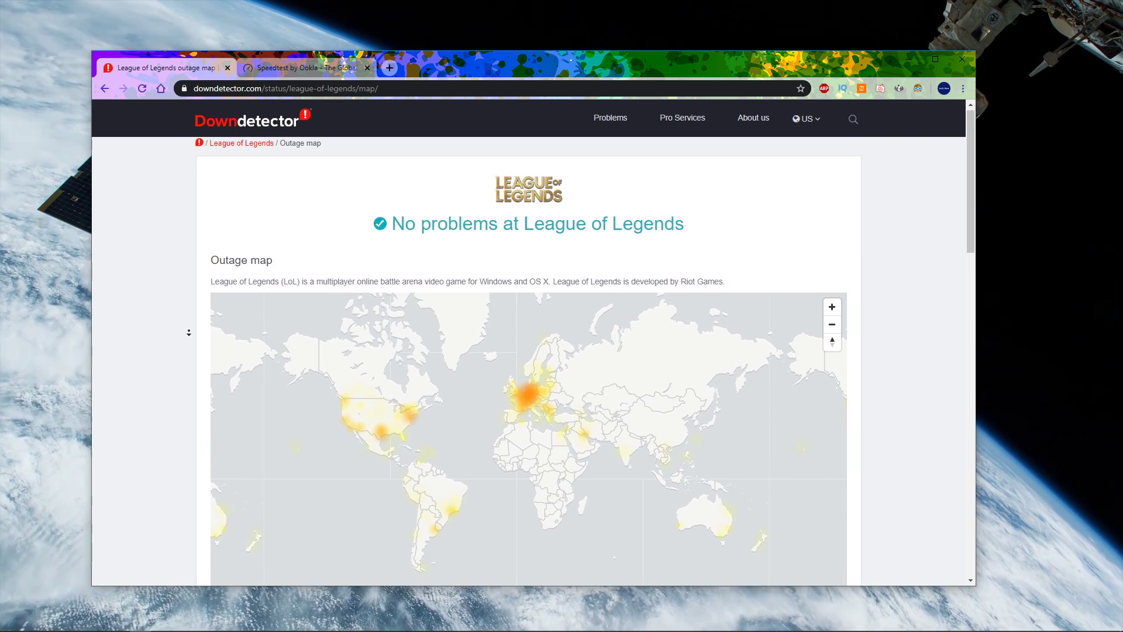
pyautogui.scroll(-1, 185, 327)
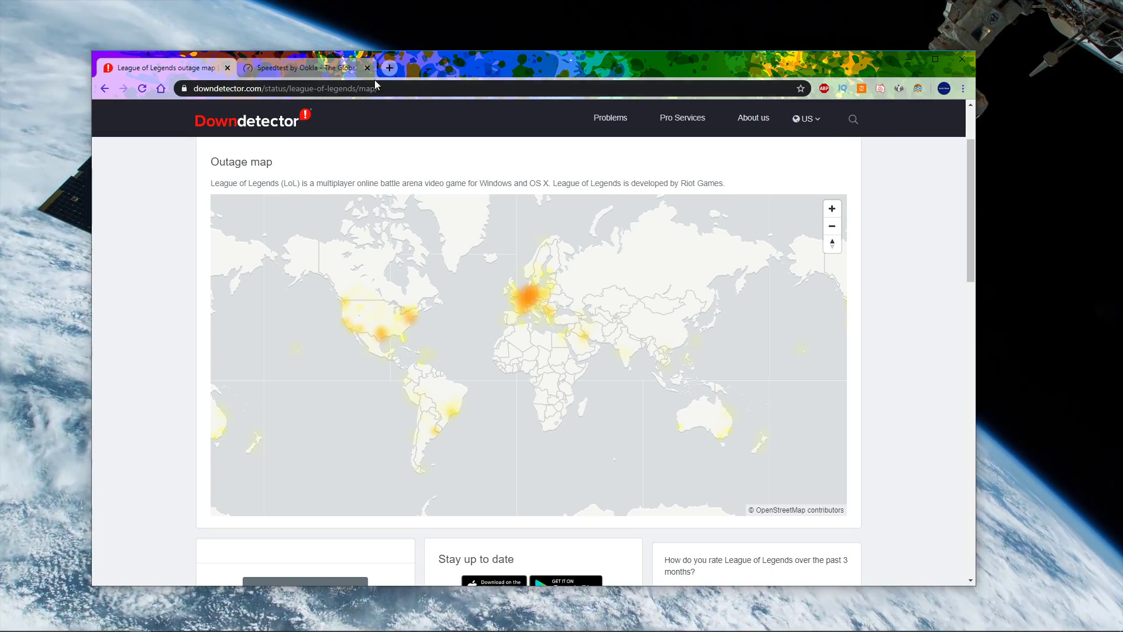
# Ping google.com (14ms average, 0% loss), then flush the DNS resolver cache with ipconfig /flushdns
pyautogui.click(905, 61)
pyautogui.press('super')
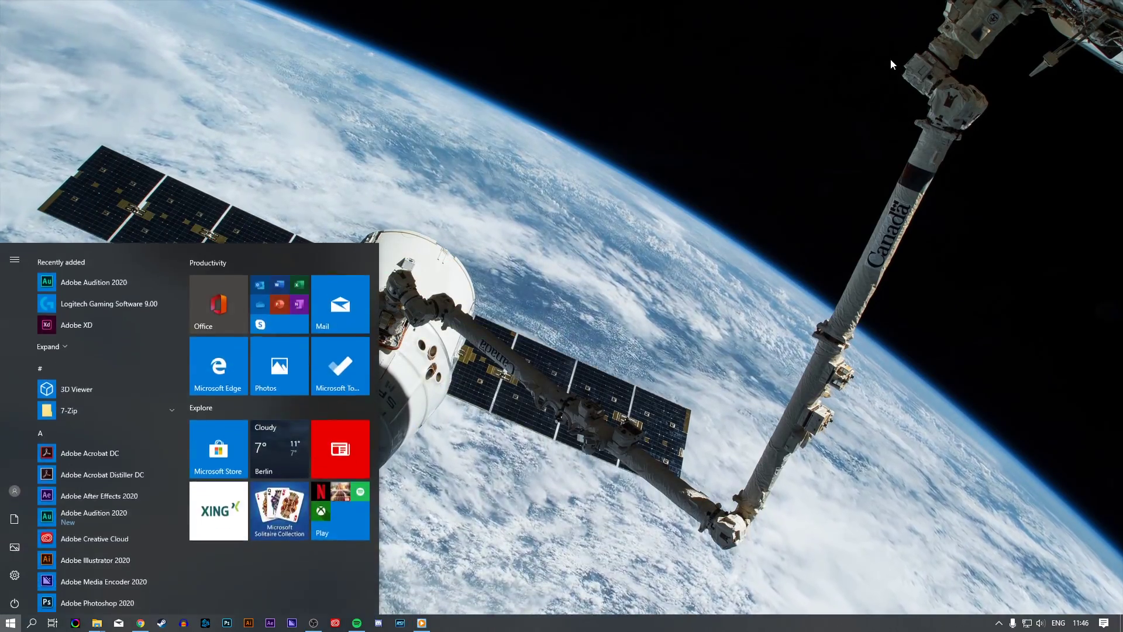
pyautogui.write('cmd')
pyautogui.press('Return')
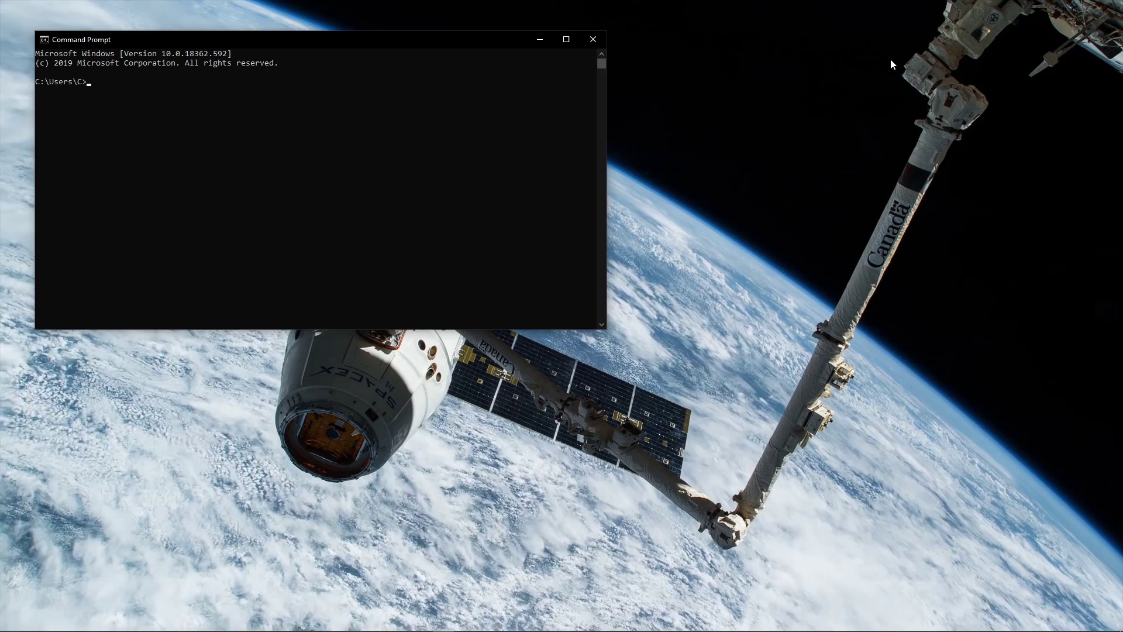
pyautogui.moveTo(420, 42); pyautogui.dragTo(689, 150)
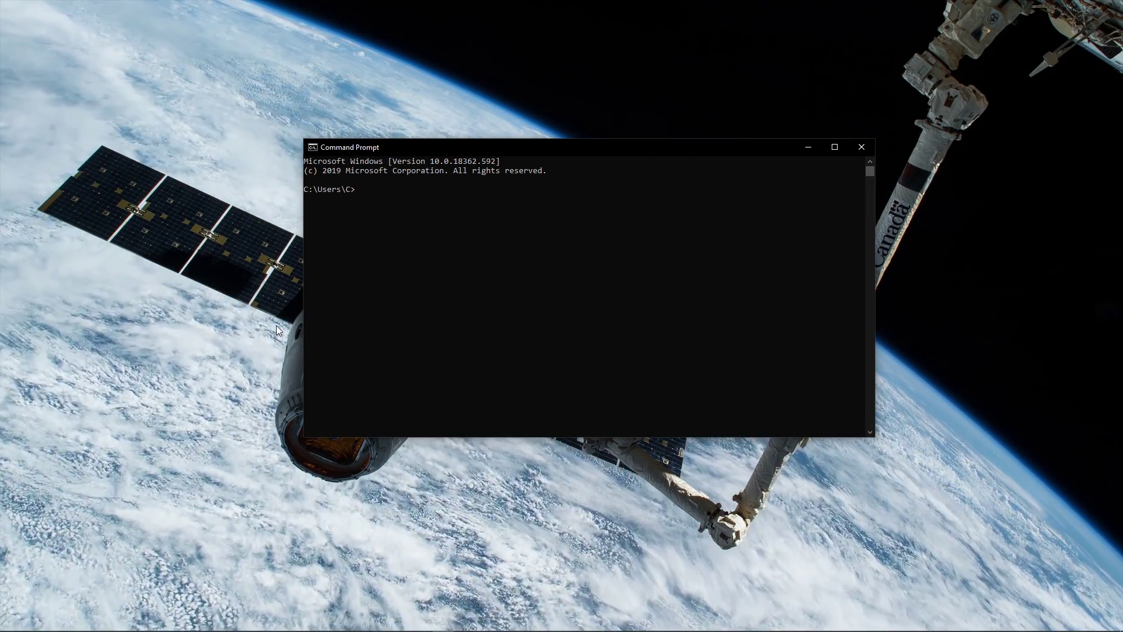
pyautogui.write('ping googl')
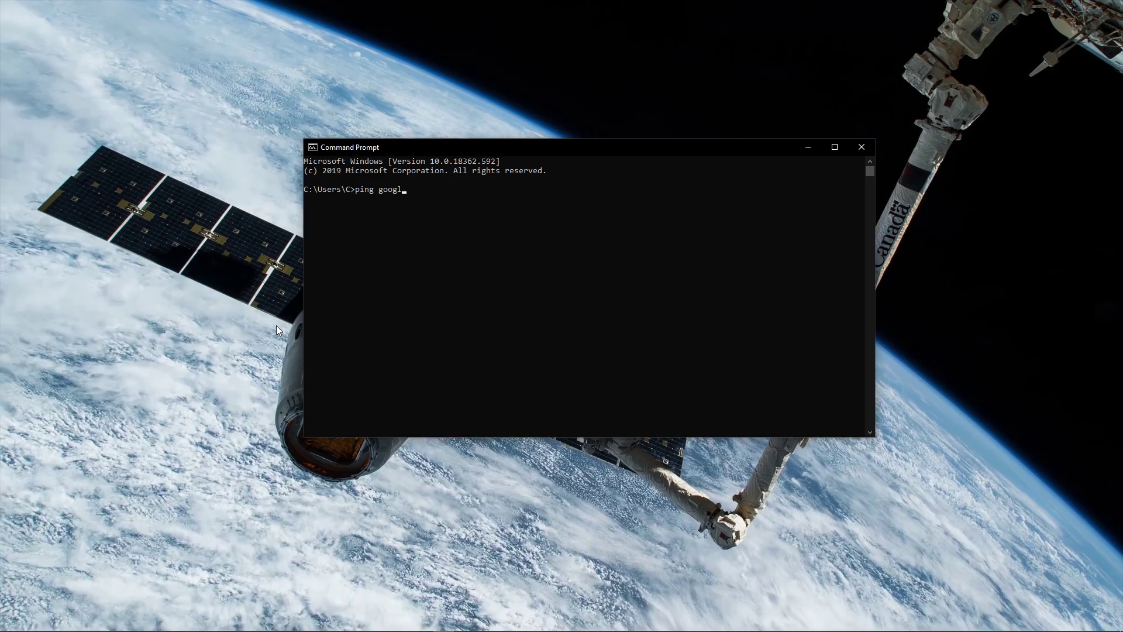
pyautogui.write('e.com')
pyautogui.press('Return')
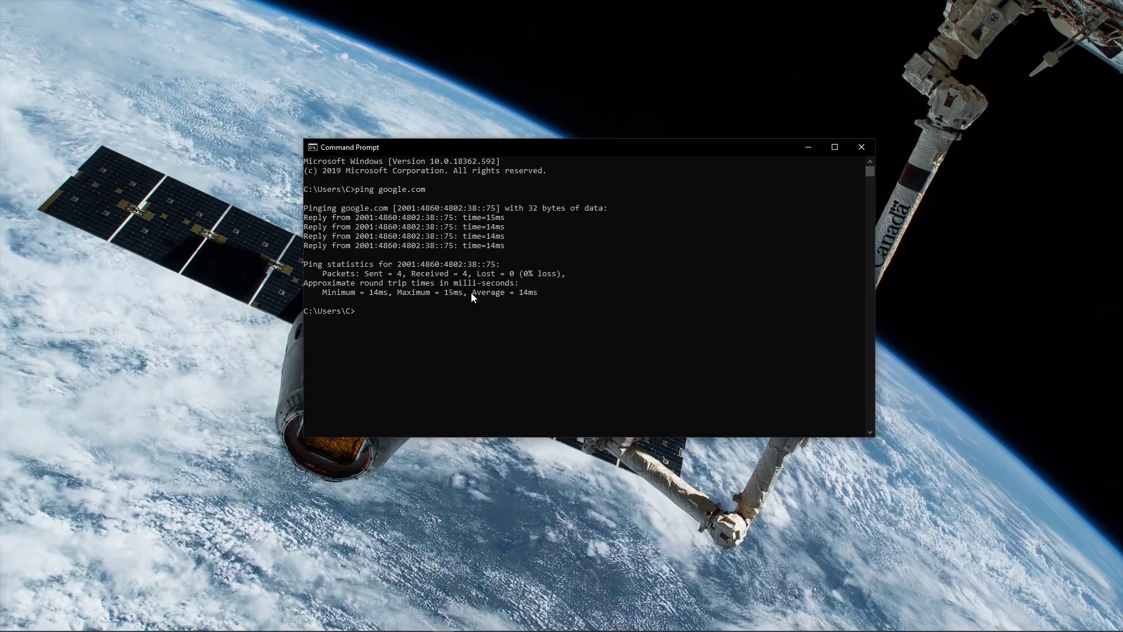
pyautogui.moveTo(477, 274); pyautogui.dragTo(531, 275)
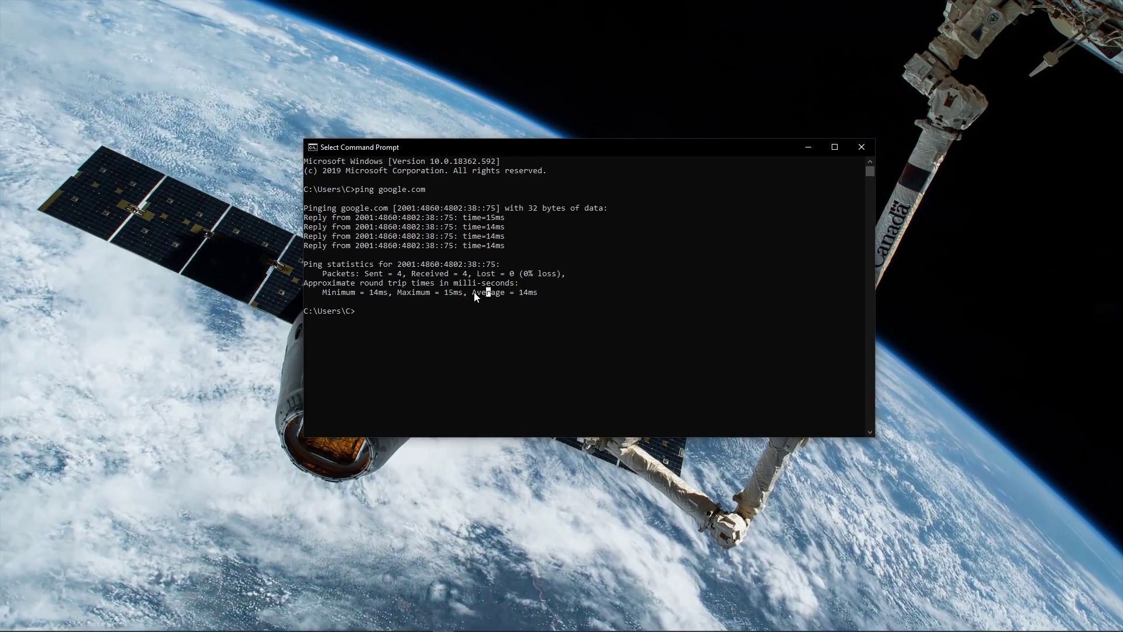
pyautogui.moveTo(474, 293); pyautogui.dragTo(537, 294)
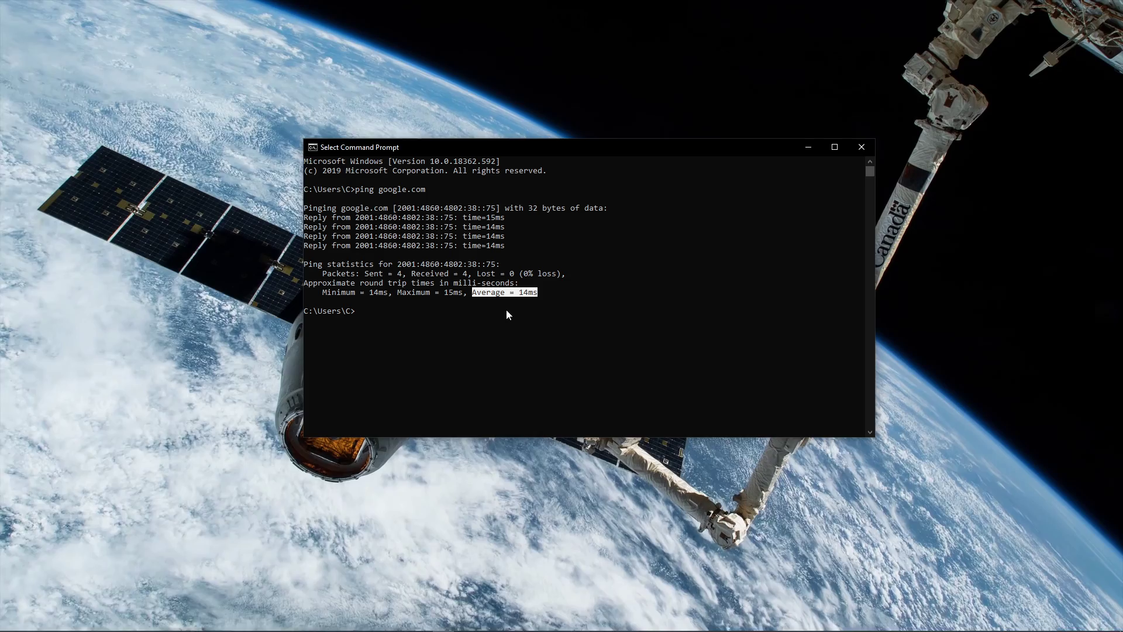
pyautogui.click(502, 312)
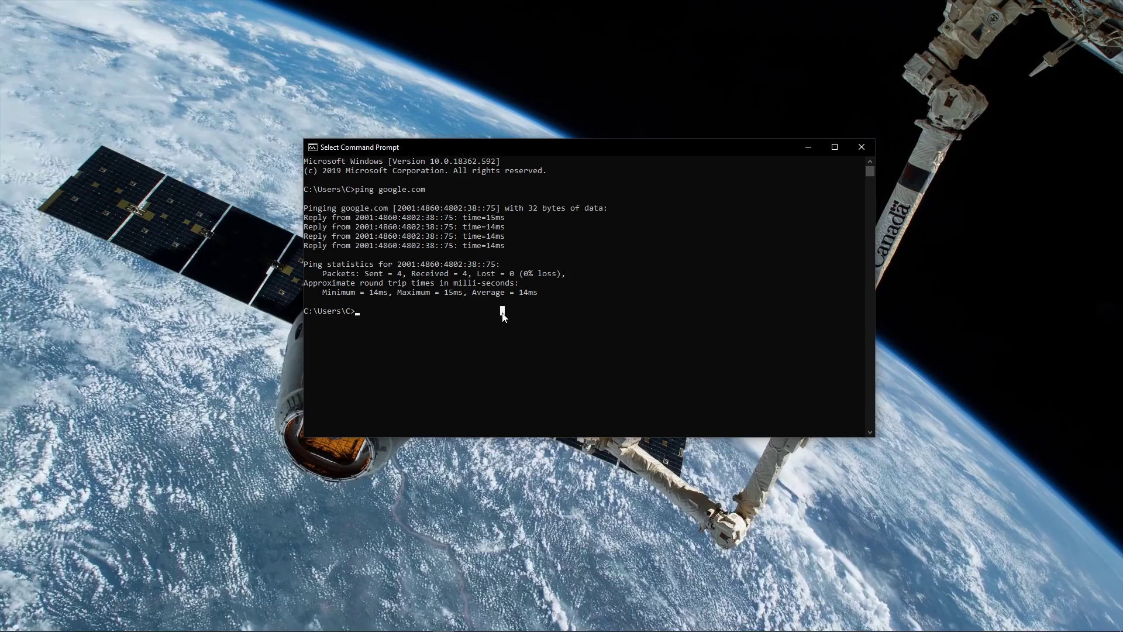
pyautogui.write('ipconfig /')
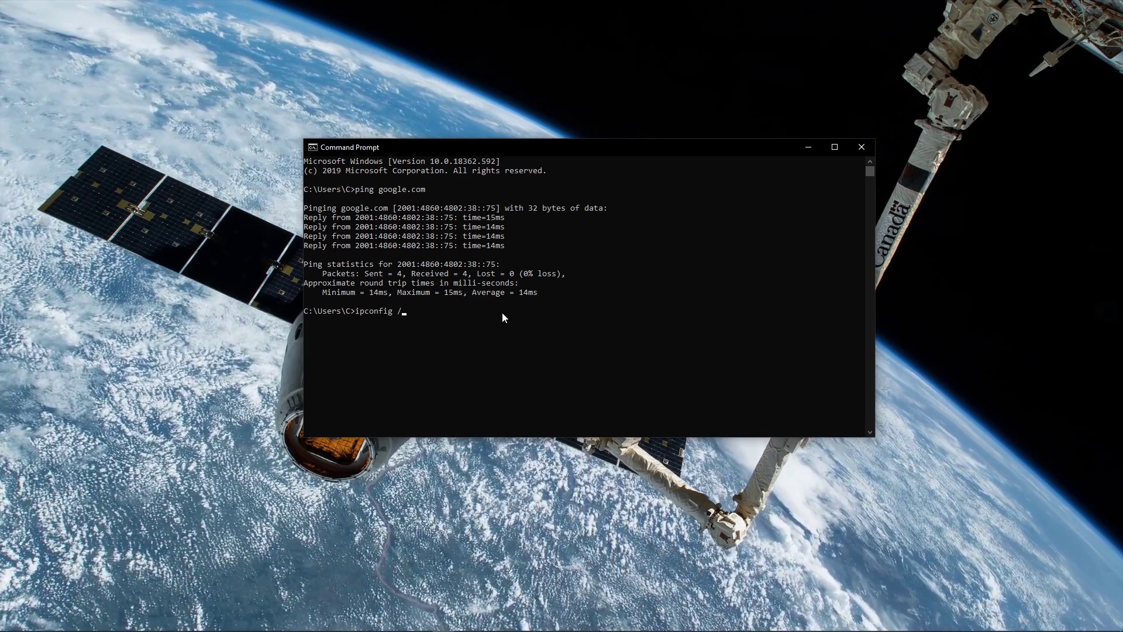
pyautogui.write('flushdns')
pyautogui.press('Return')
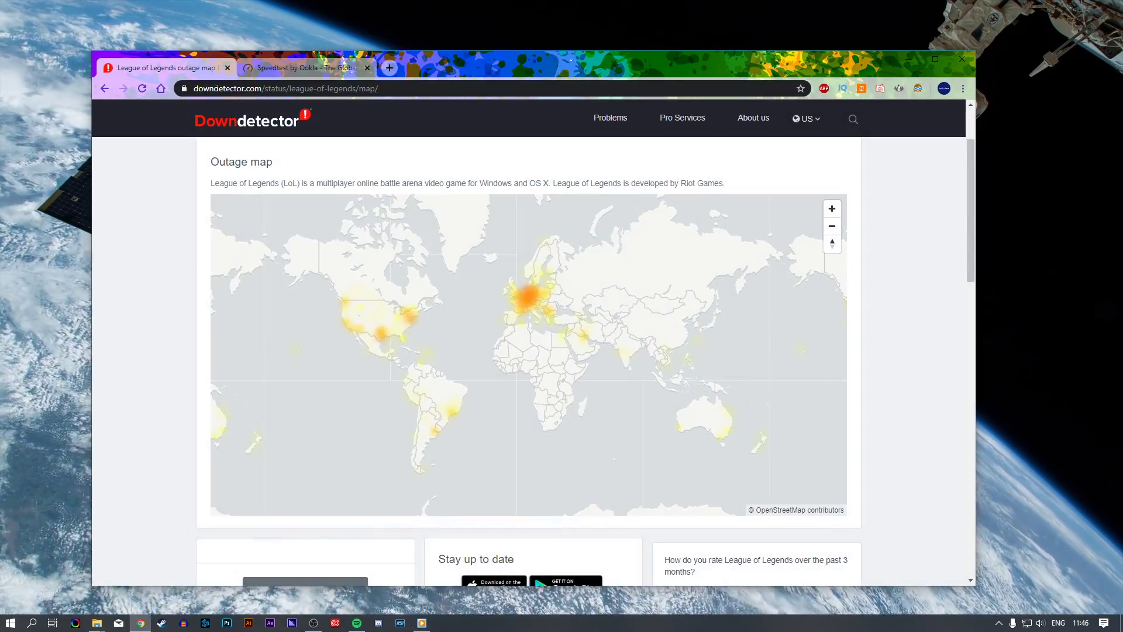
# Run a Speedtest by Ookla test in Chrome, connecting to a Wingo server in Zurich
pyautogui.click(259, 73)
pyautogui.click(459, 230)
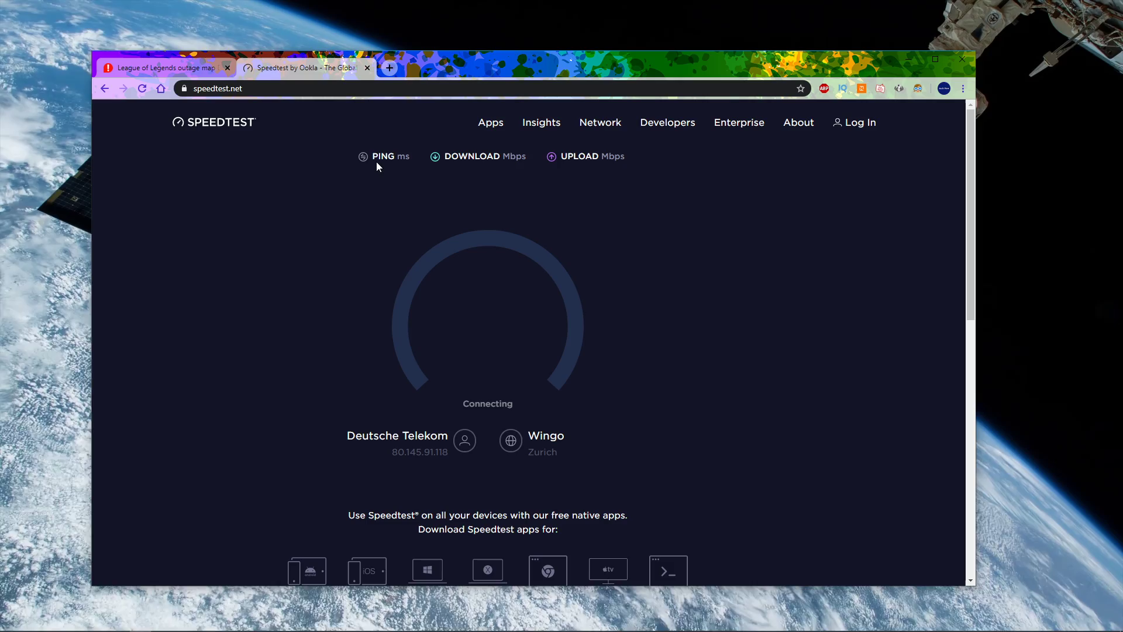
pyautogui.moveTo(372, 156); pyautogui.dragTo(678, 175)
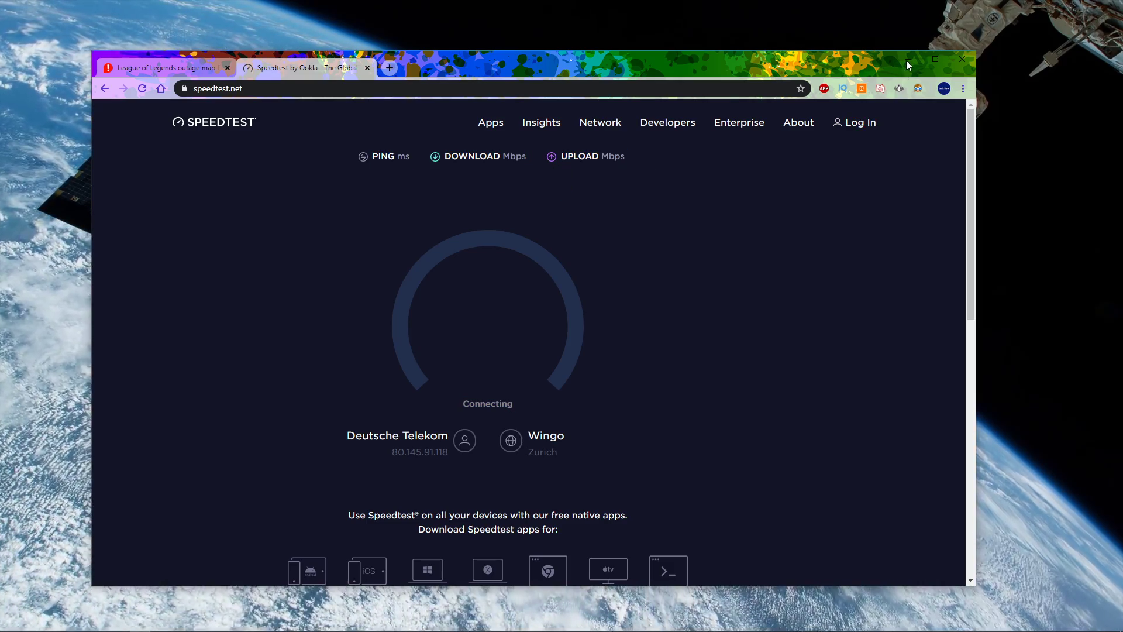
# Open Resource Monitor from Task Manager, check network activity, and end the Steam.exe process
pyautogui.click(907, 61)
pyautogui.rightClick(569, 626)
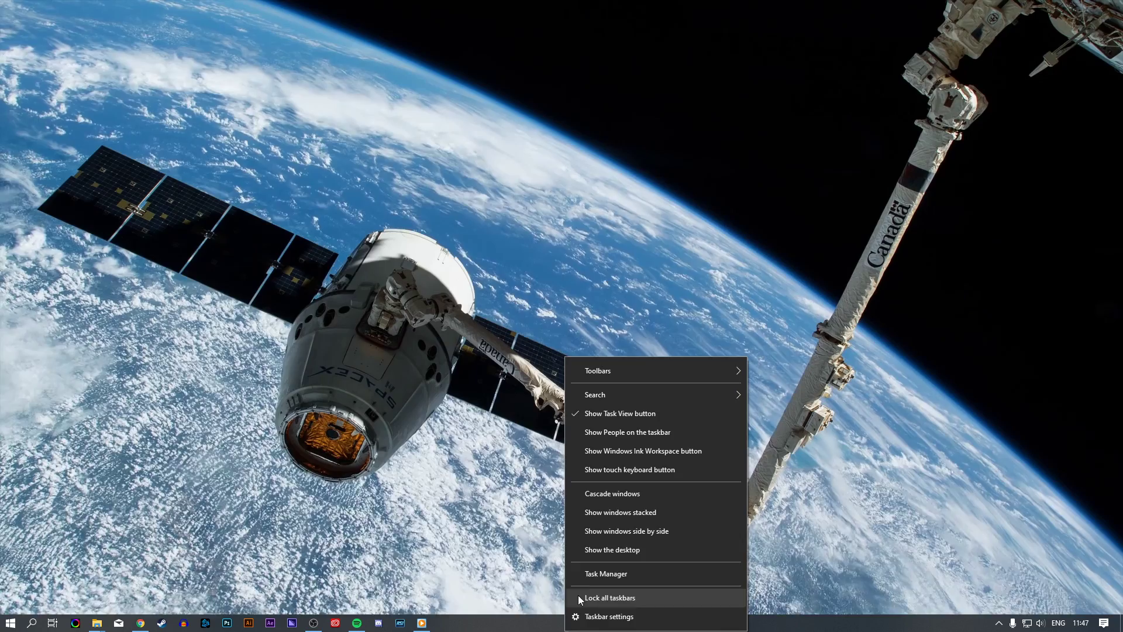
pyautogui.click(606, 573)
pyautogui.click(219, 125)
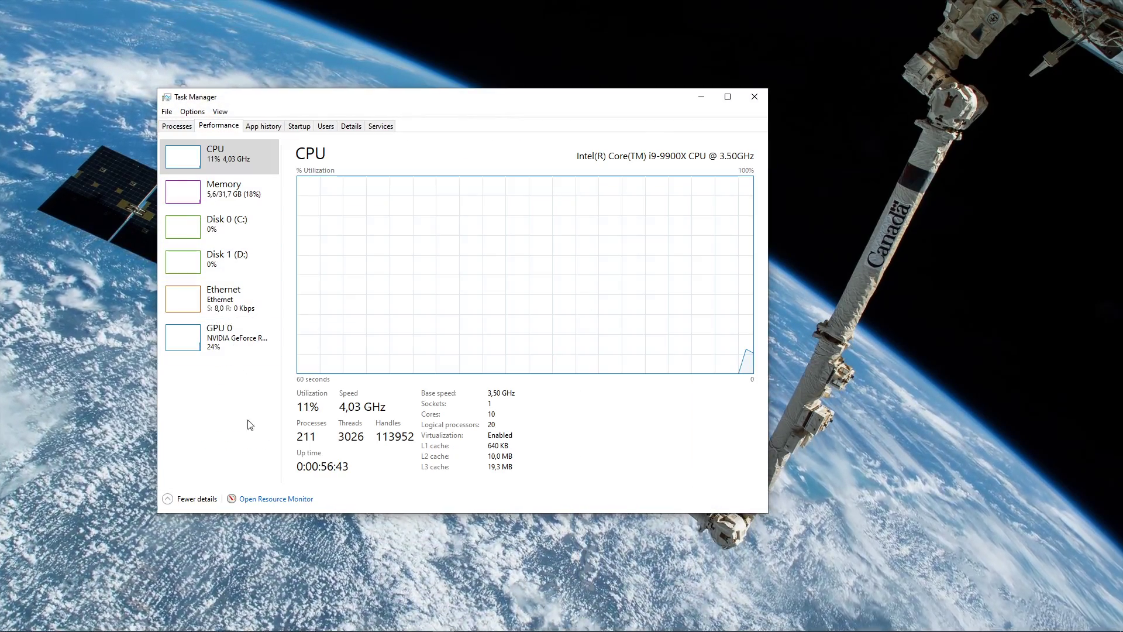
pyautogui.click(276, 498)
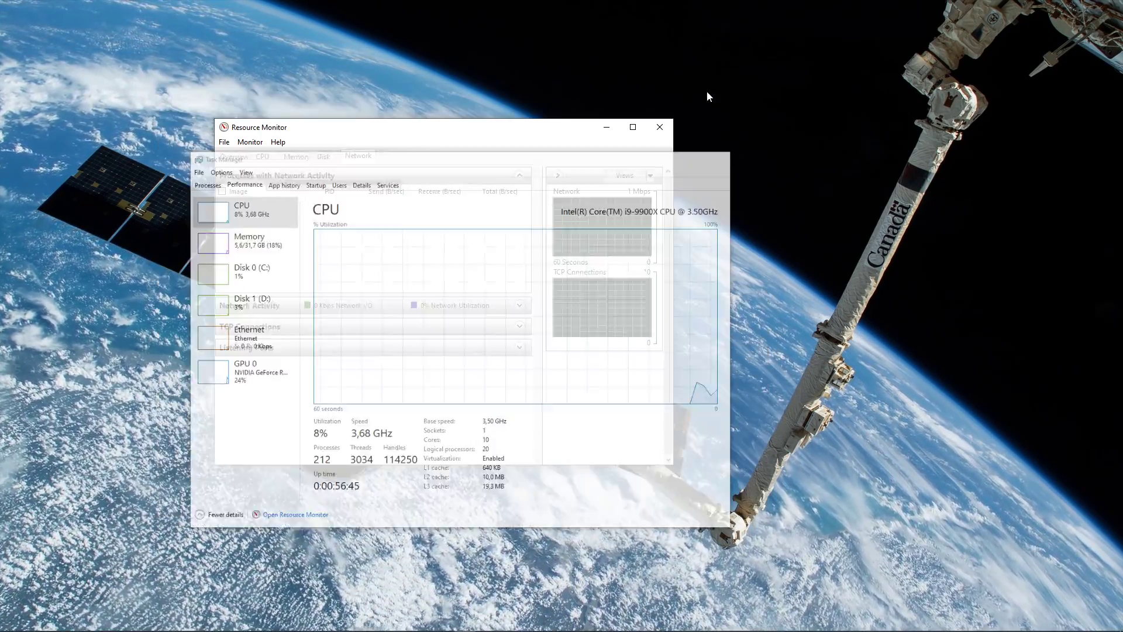
pyautogui.moveTo(494, 131); pyautogui.dragTo(557, 131)
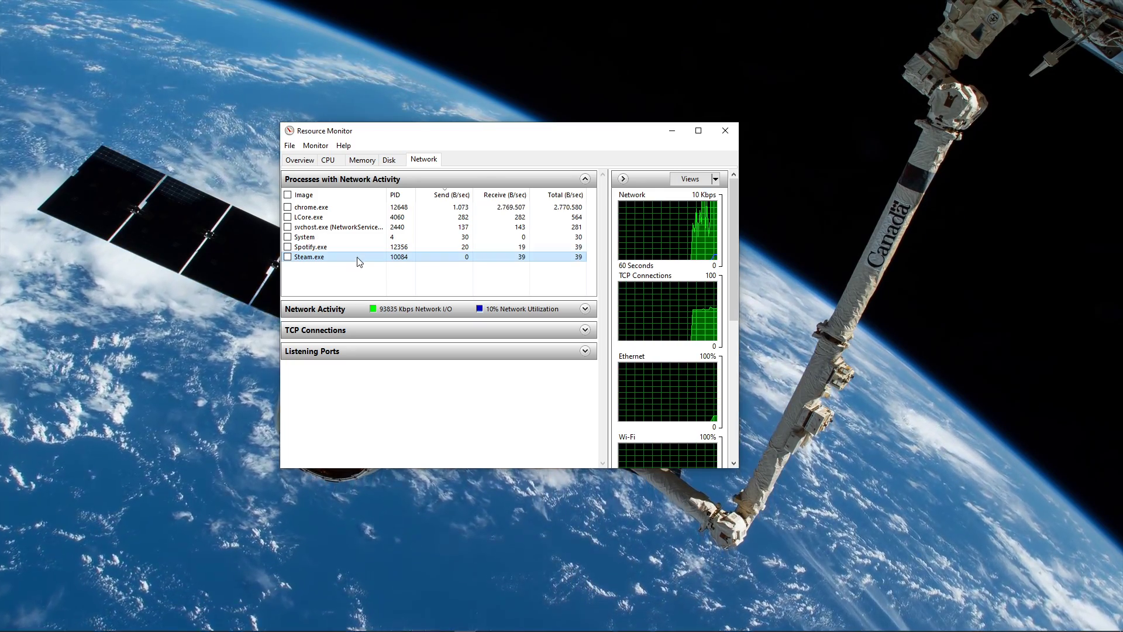
pyautogui.rightClick(356, 257)
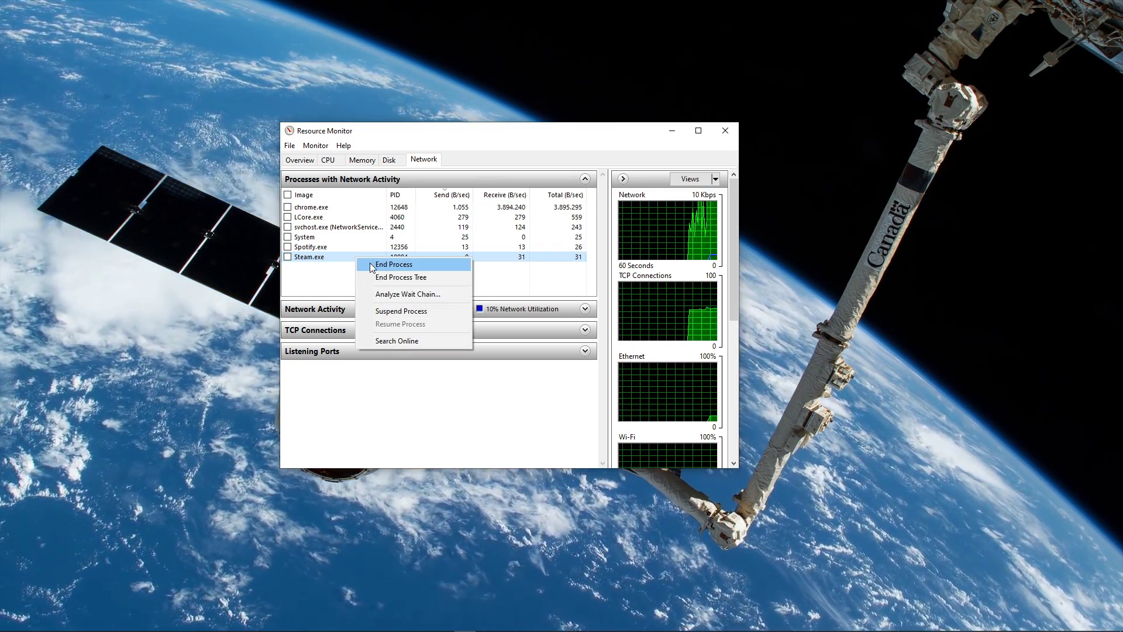
pyautogui.click(331, 278)
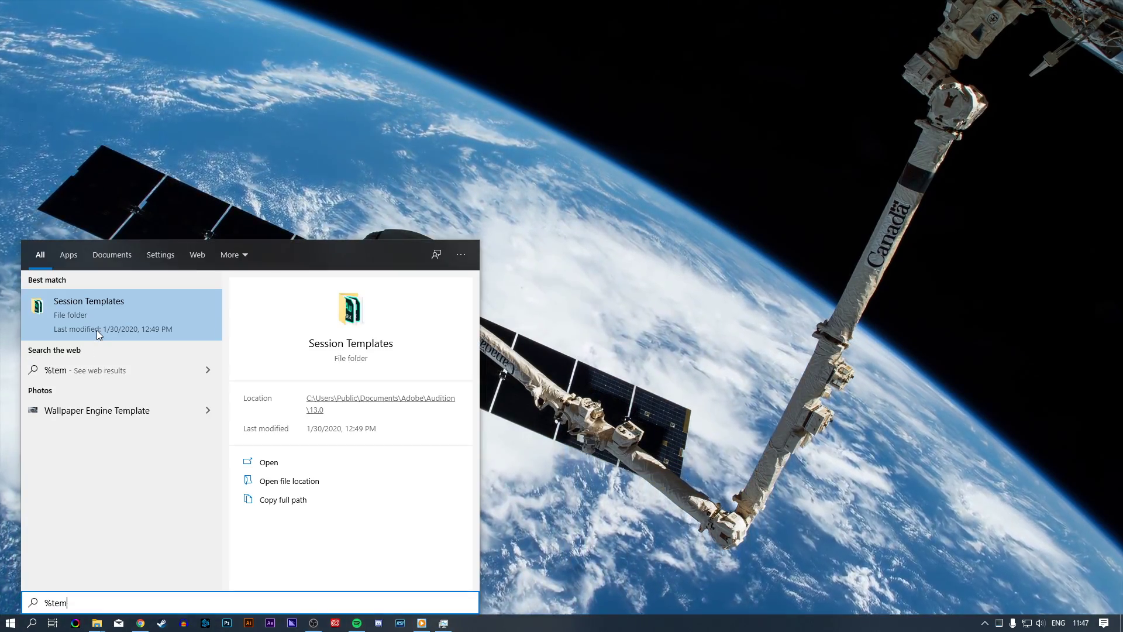
pyautogui.write('p%')
# Permanently delete all 777 items in %temp%, skipping folders that require administrator permission
pyautogui.press('Return')
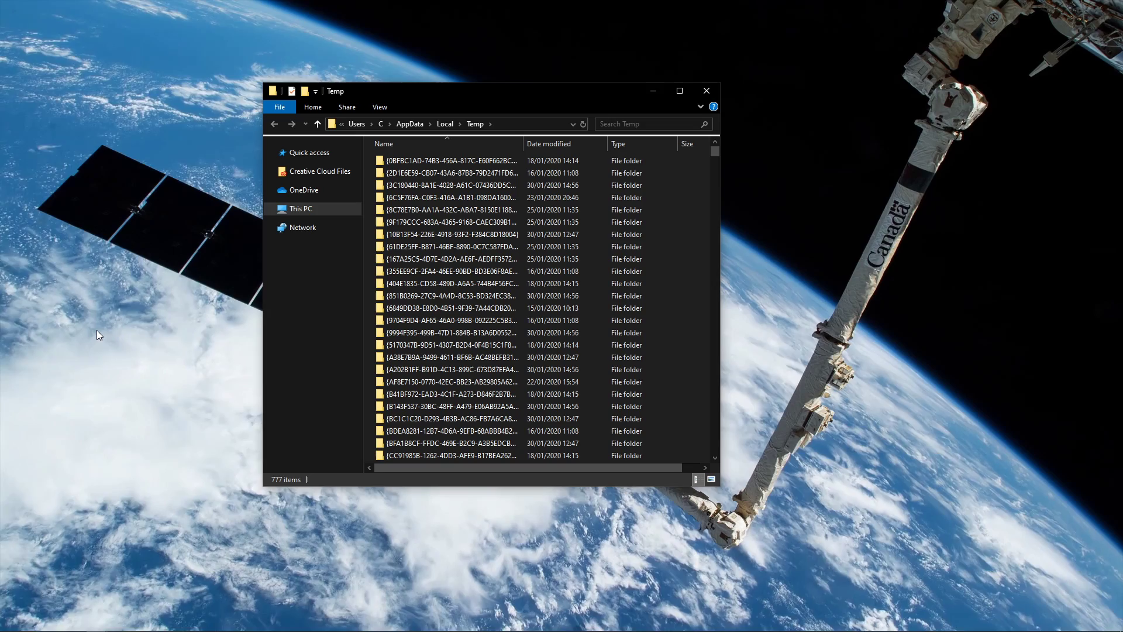
pyautogui.hotkey('ctrl', 'a')
pyautogui.rightClick(460, 259)
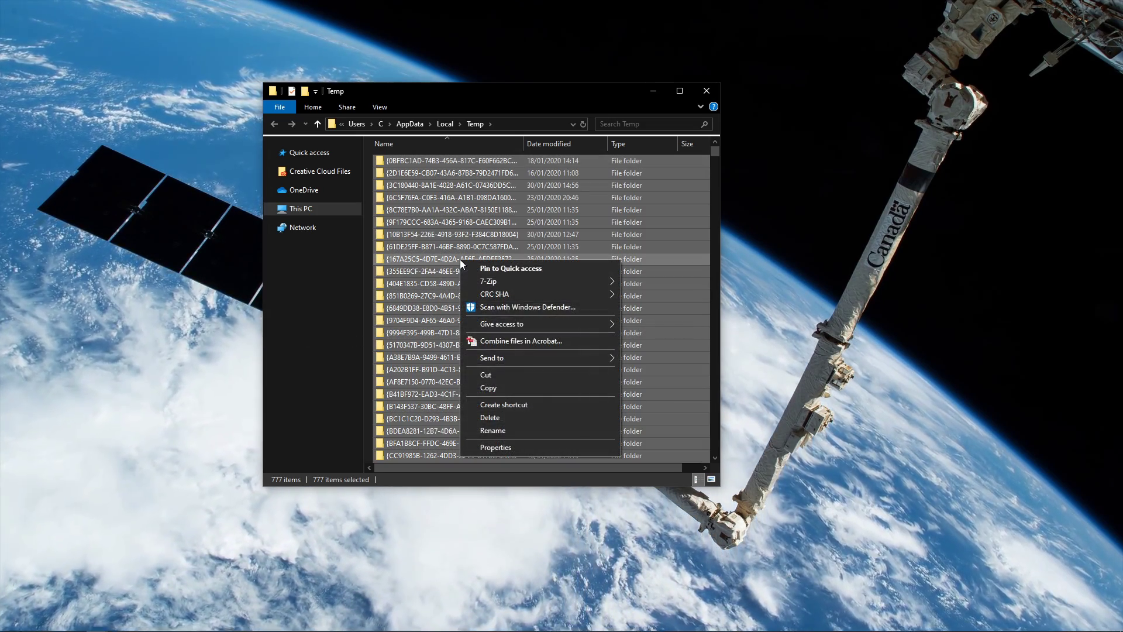
pyautogui.click(474, 417)
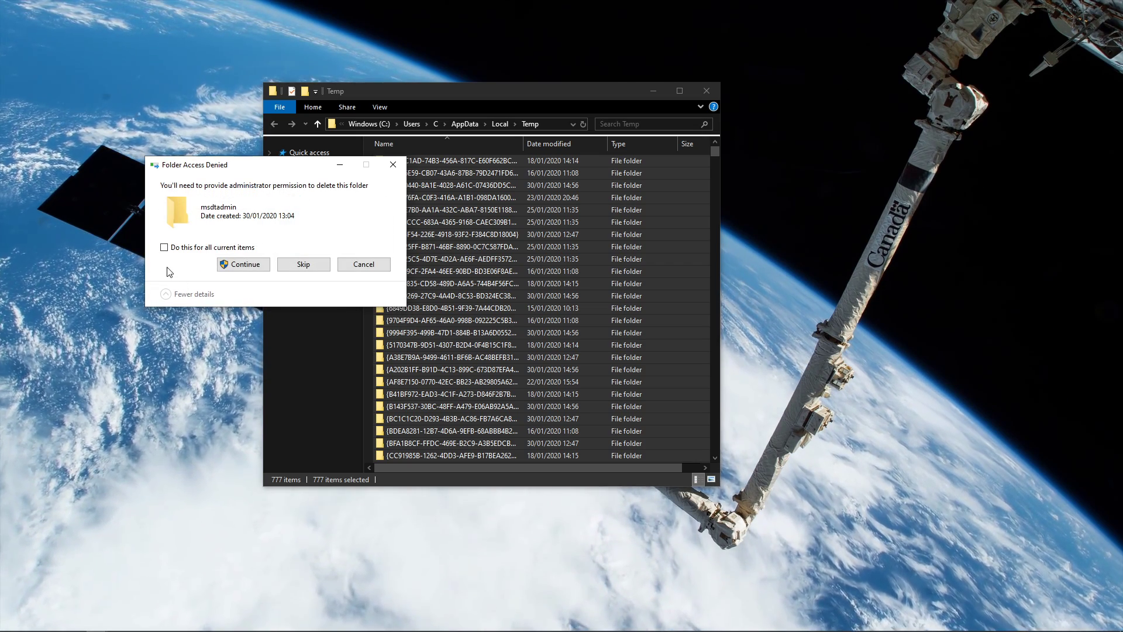
pyautogui.click(164, 246)
pyautogui.click(303, 264)
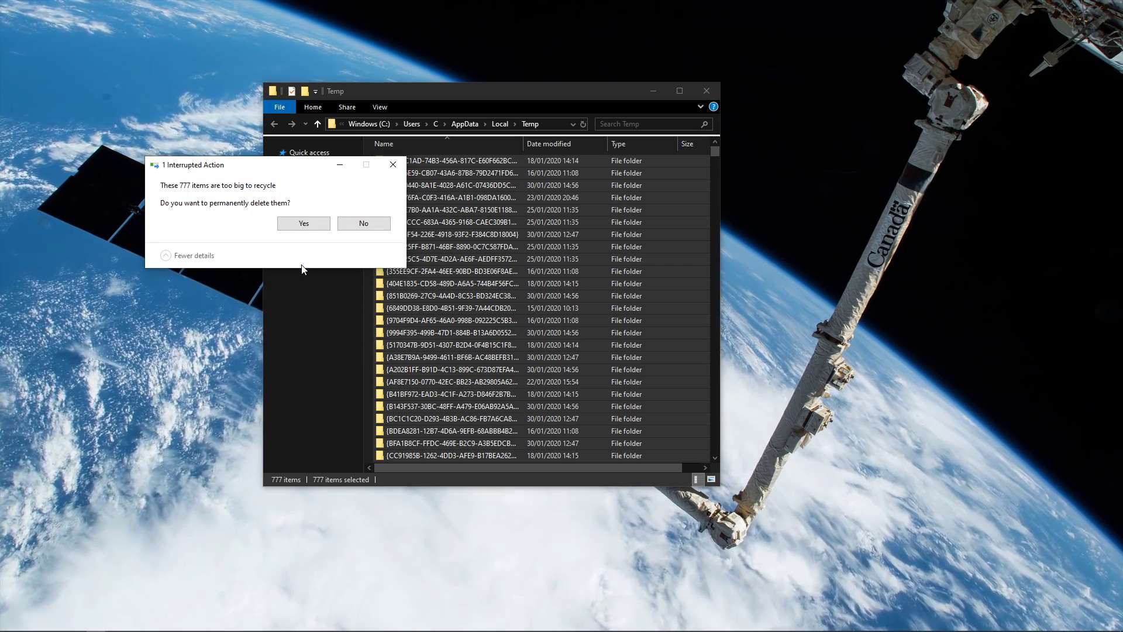
pyautogui.click(302, 223)
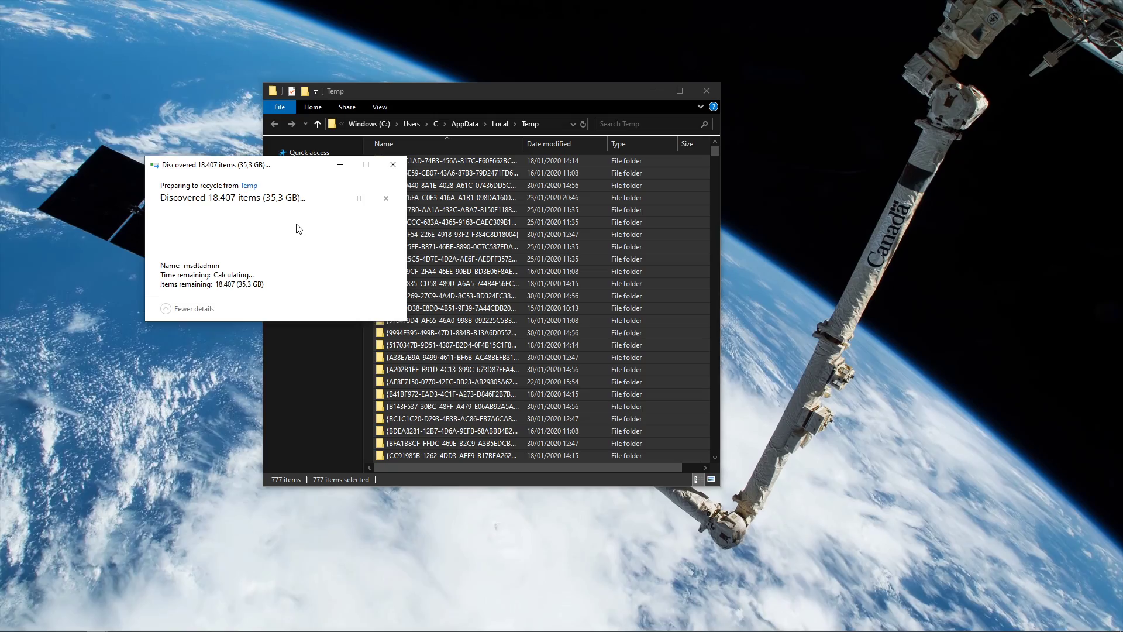
pyautogui.click(645, 92)
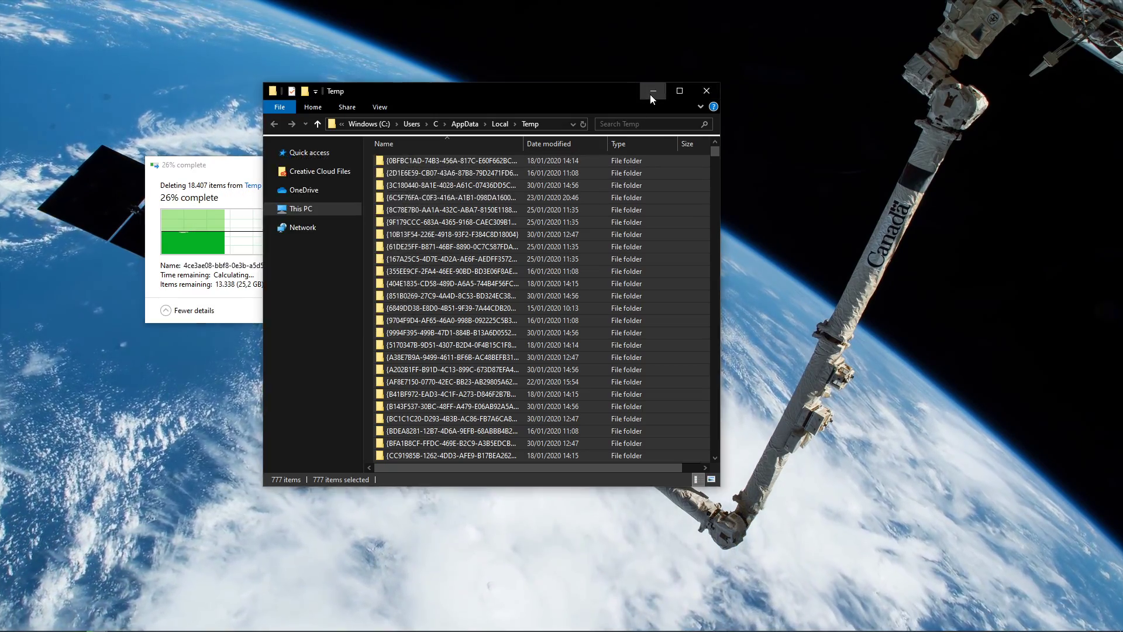
pyautogui.moveTo(280, 166); pyautogui.dragTo(123, 200)
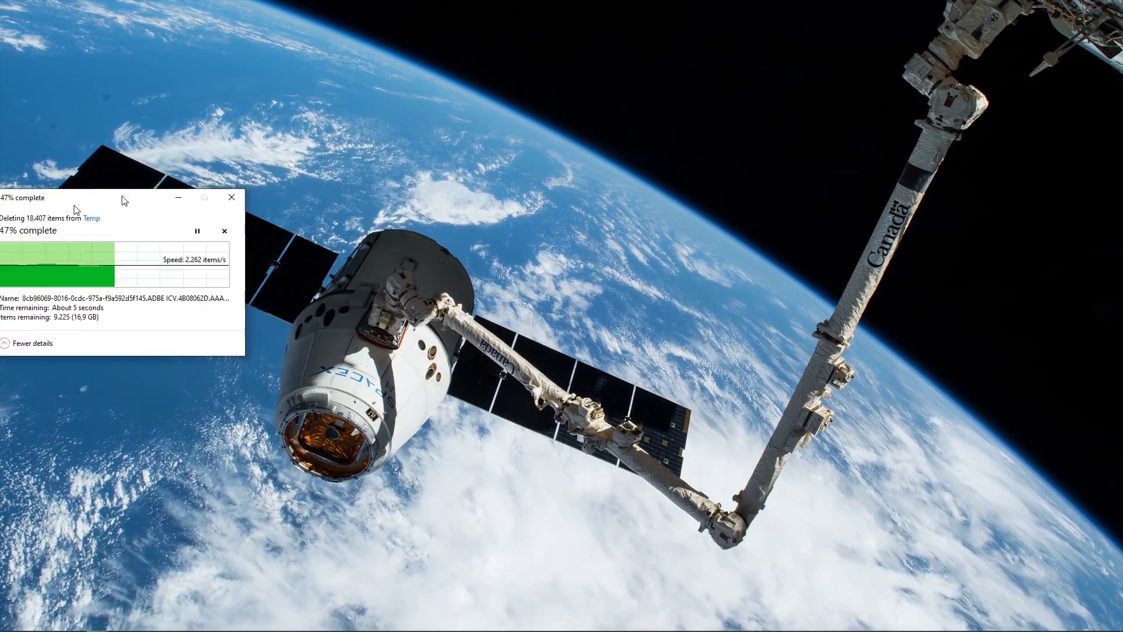